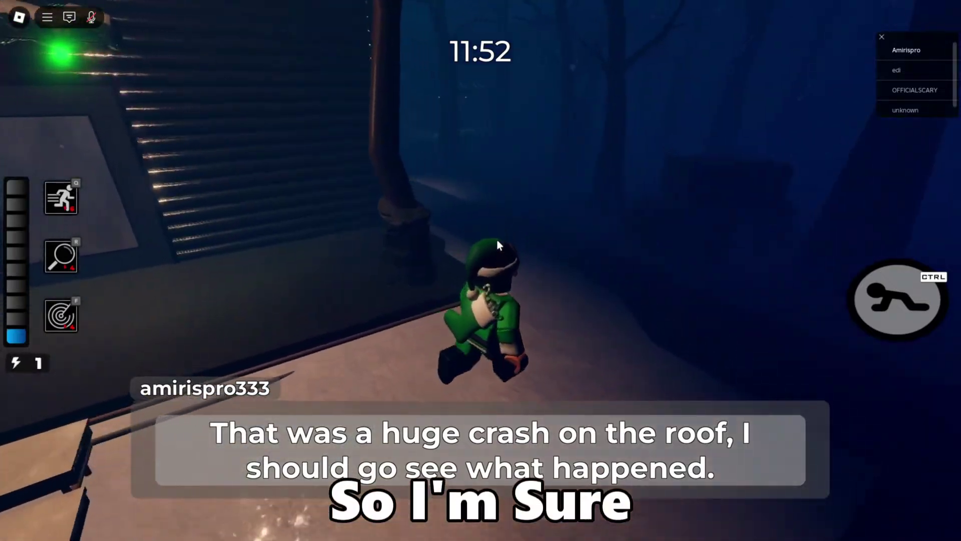
key("w")
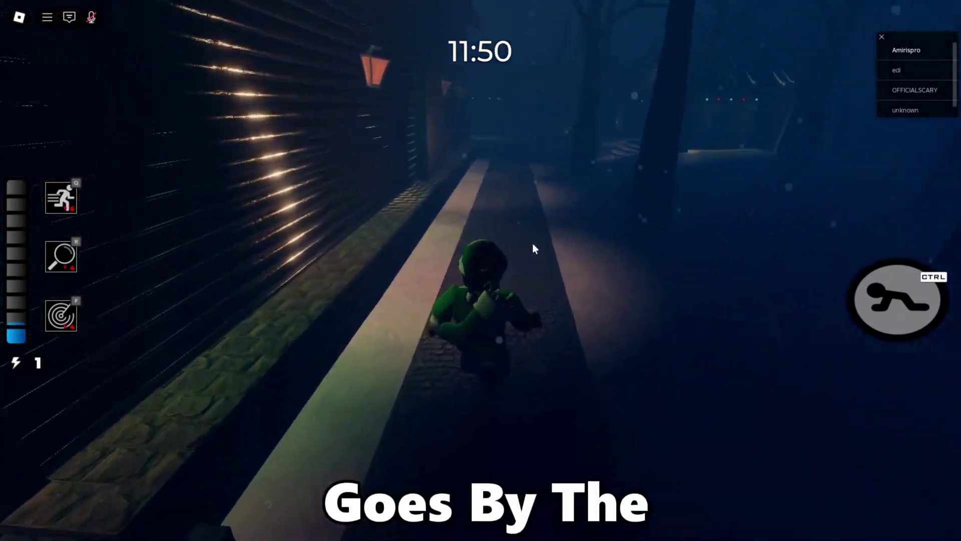
key("w")
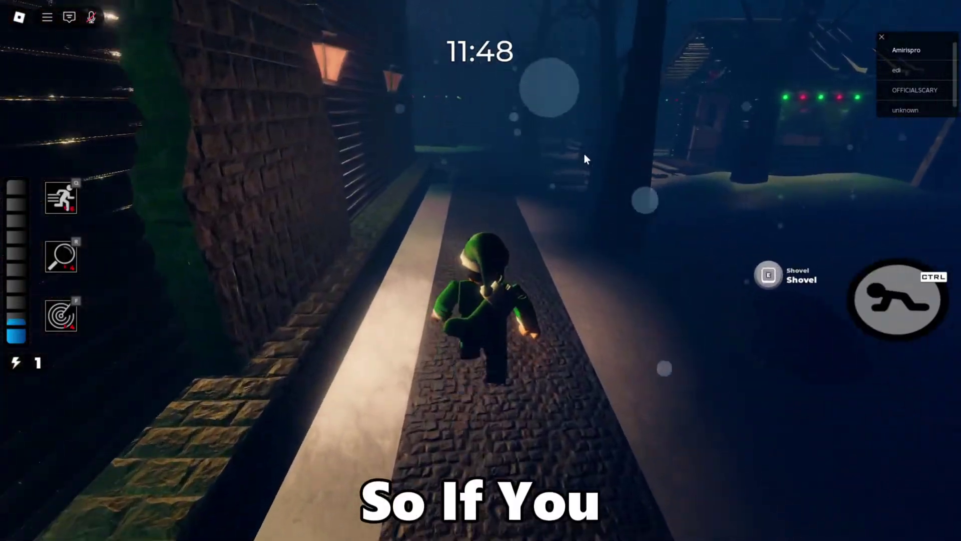
key("w")
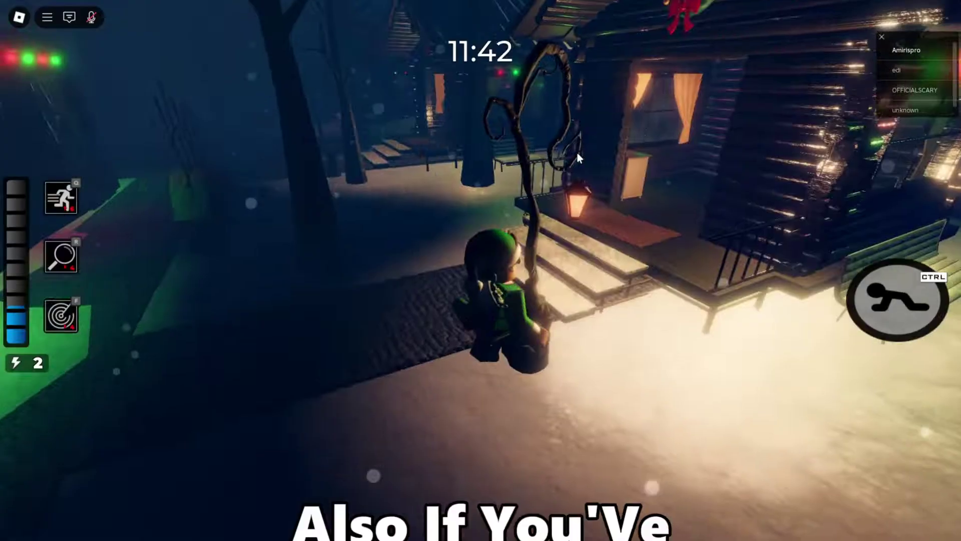
key("w")
key("w")
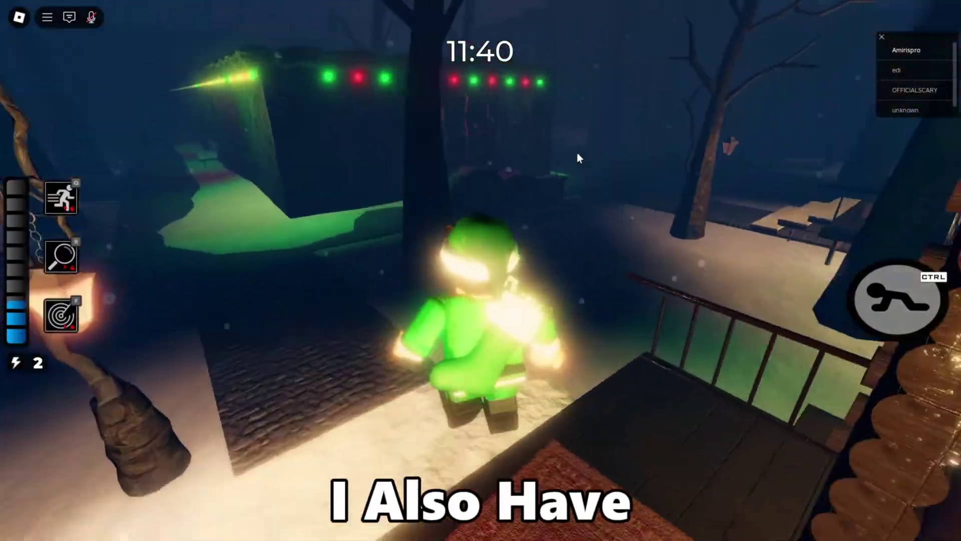
key("w")
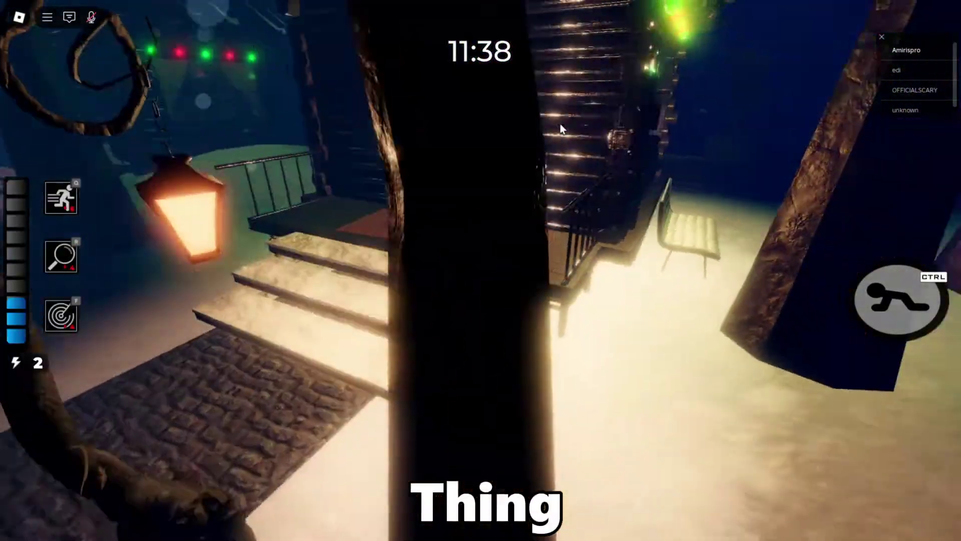
key("w")
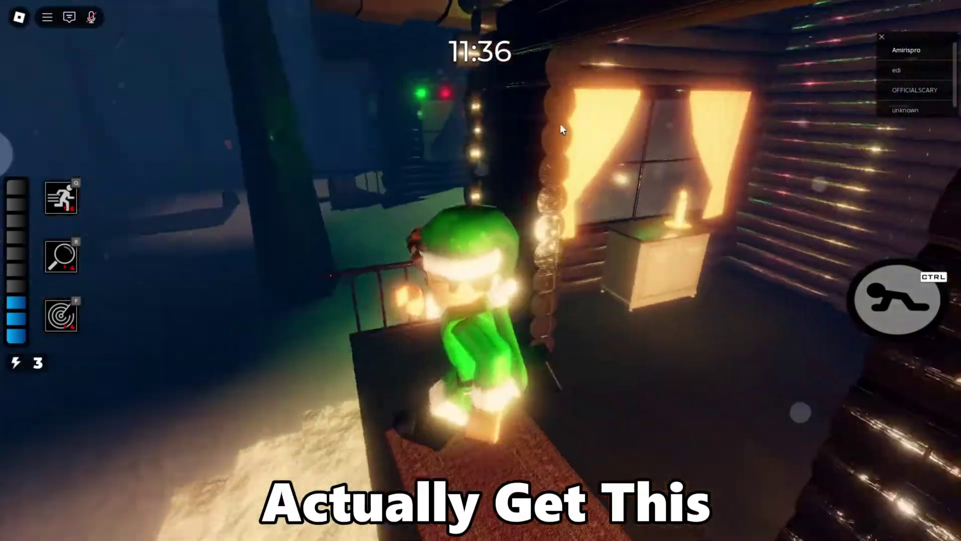
key("w")
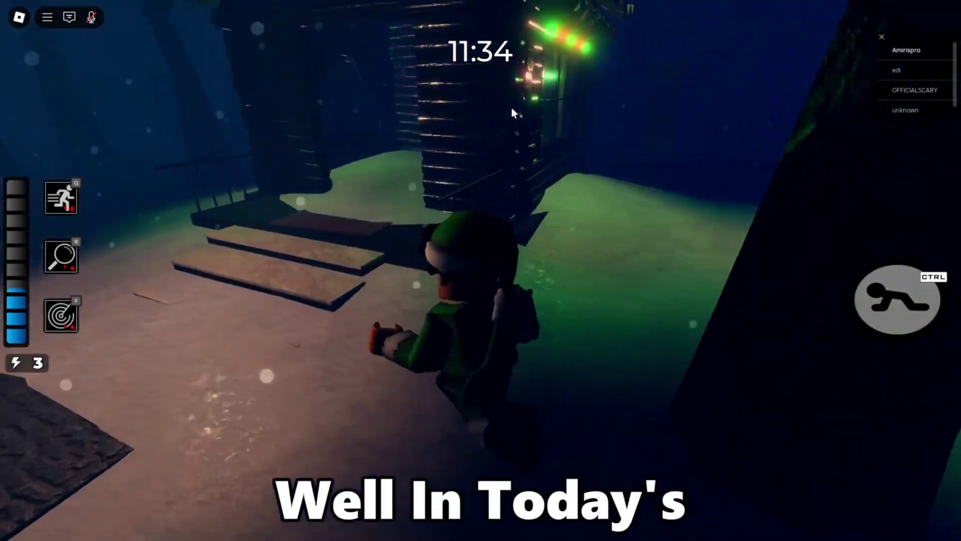
key("w")
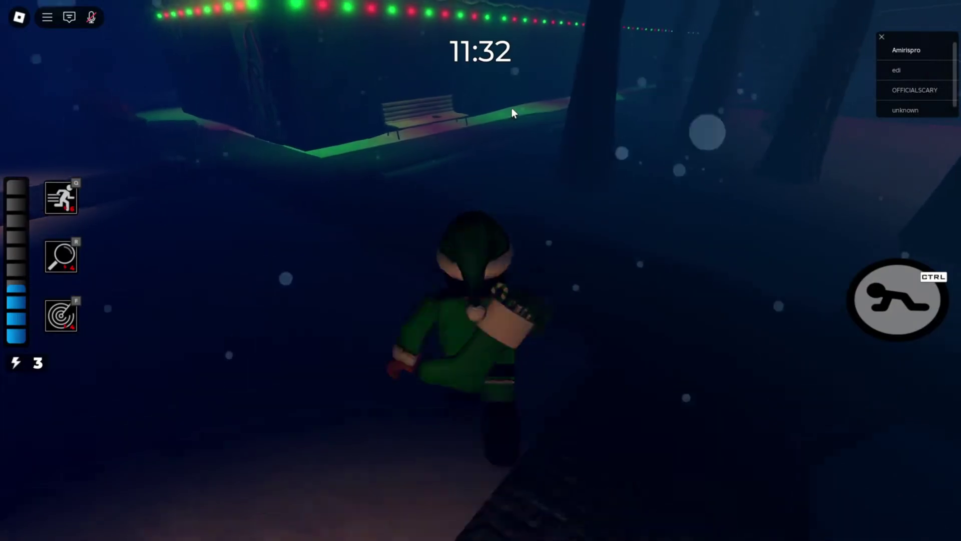
key("w")
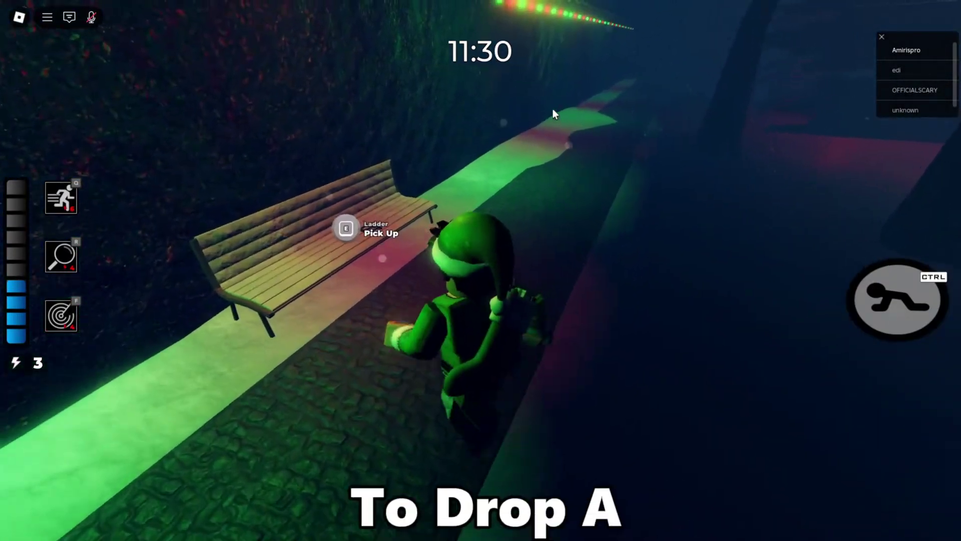
key("e")
key("w")
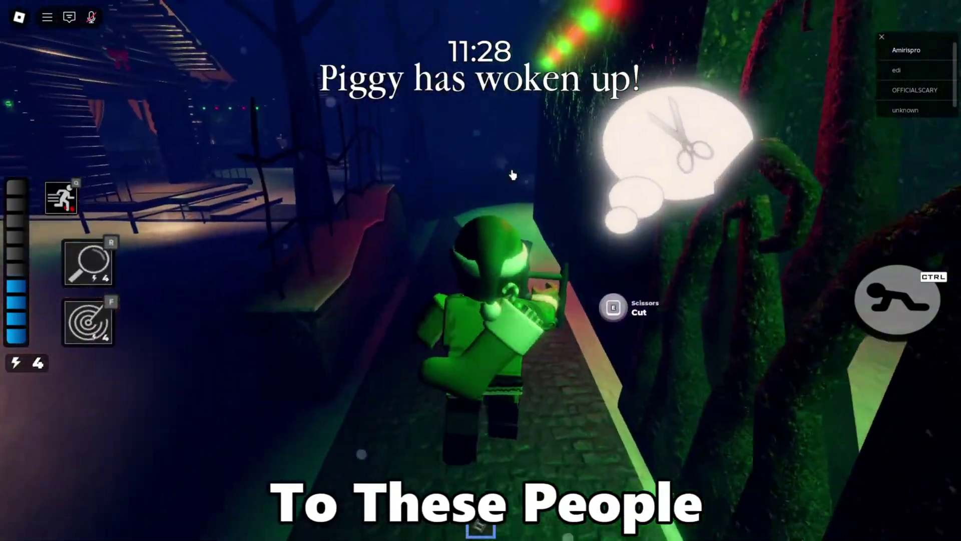
key("w")
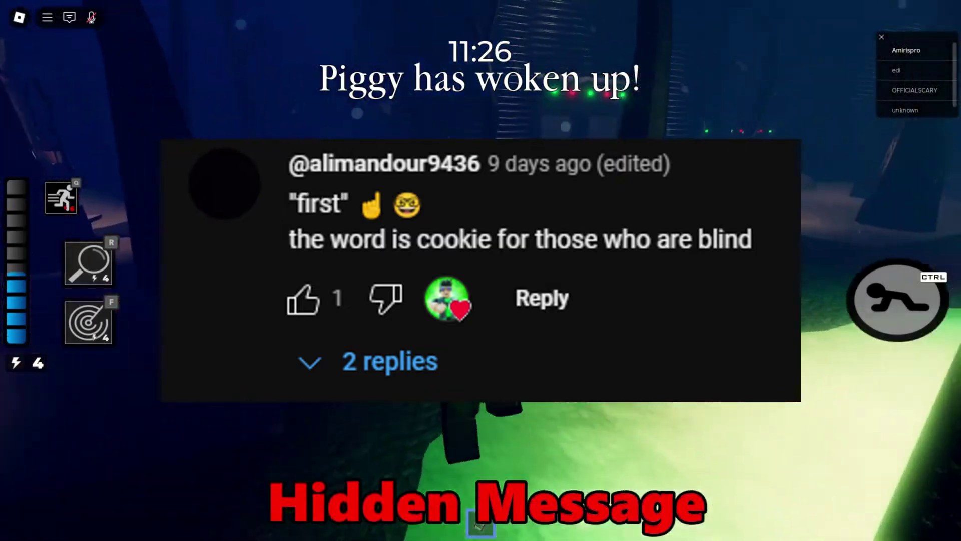
key("w")
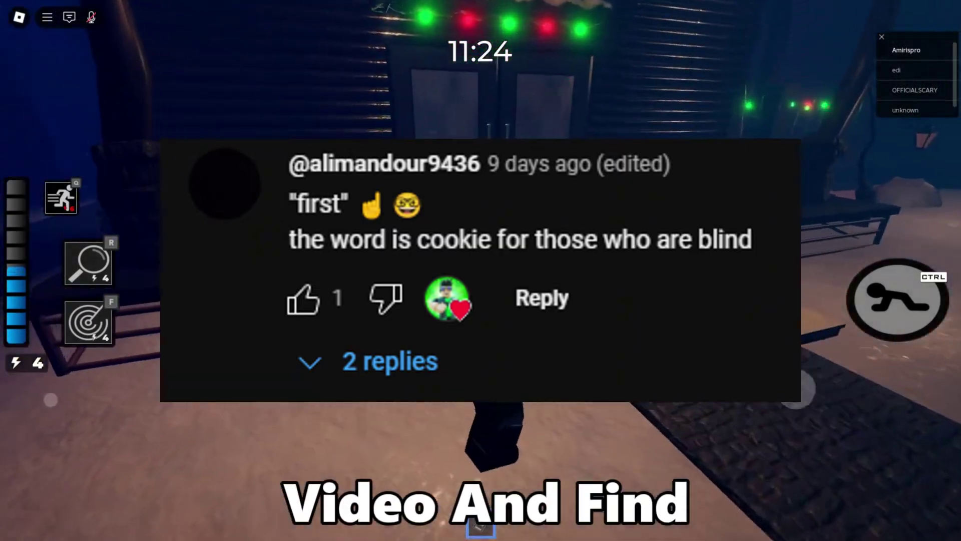
key("w")
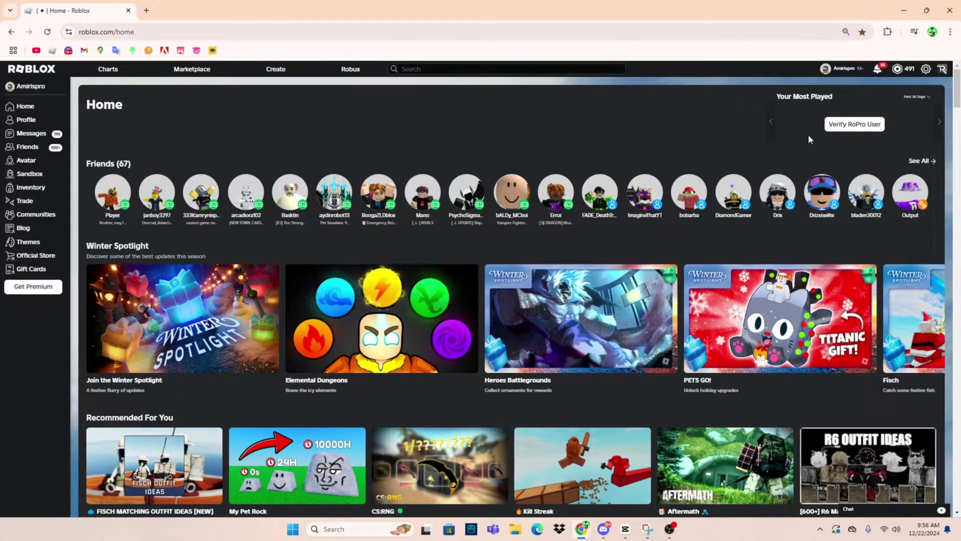
- Open the Communication section of the Privacy & content maturity settings for the current Roblox account
left_click(927, 72)
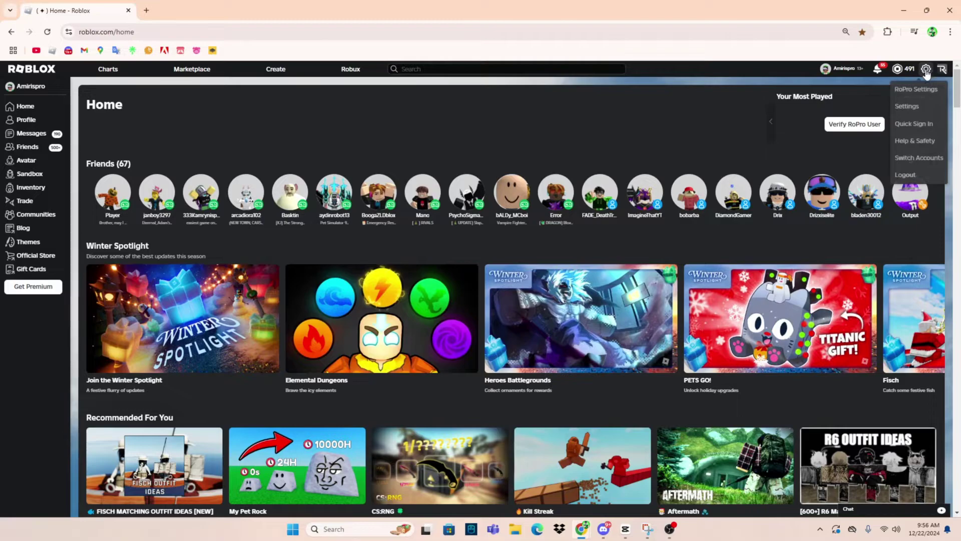
left_click(912, 110)
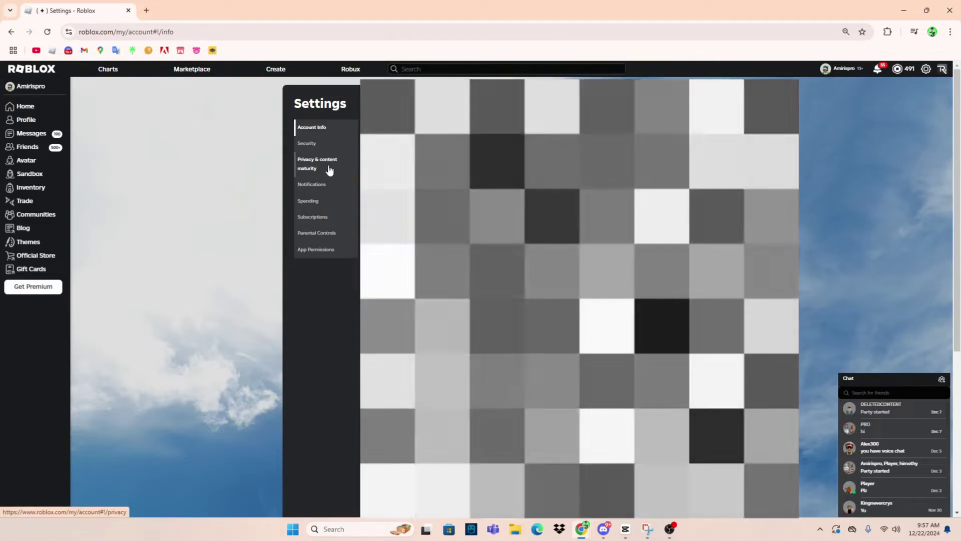
left_click(330, 170)
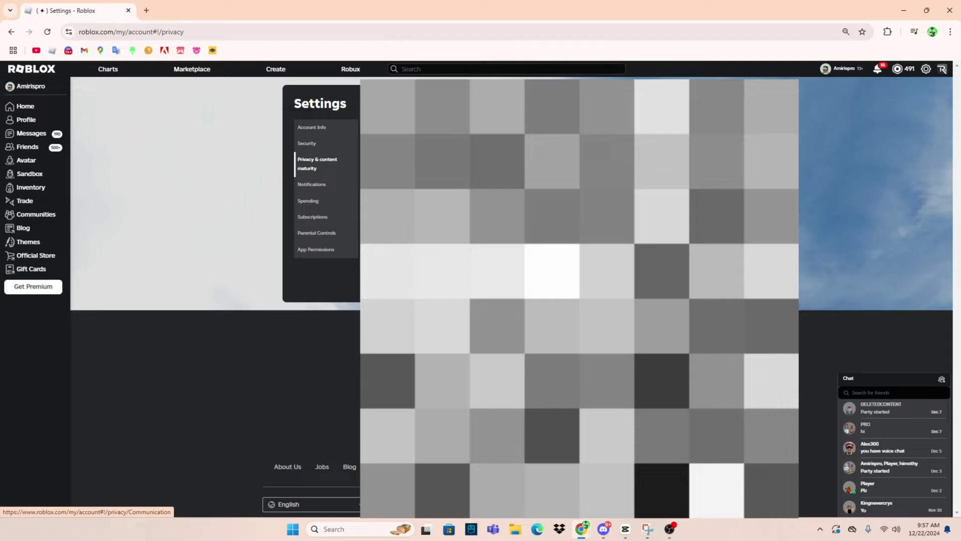
left_click(500, 167)
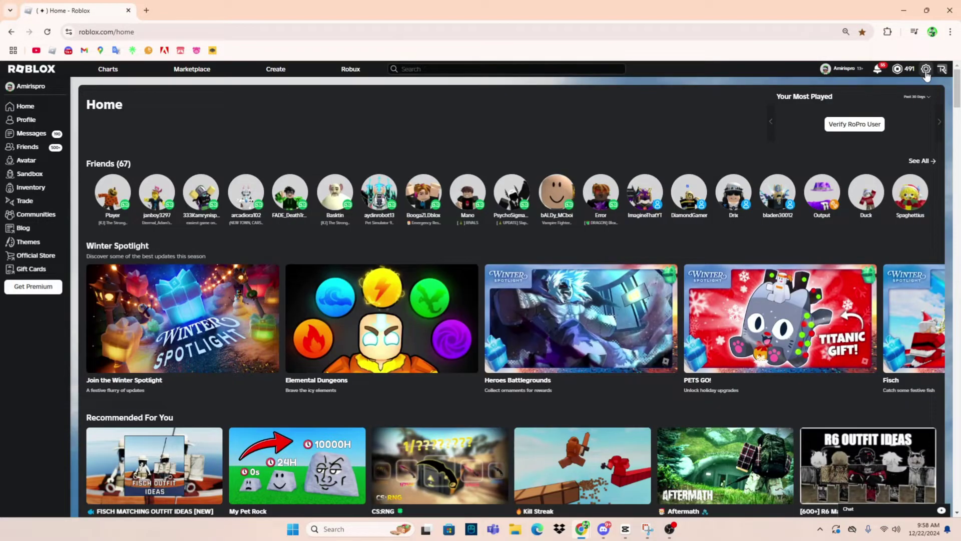
- Switch from the main Roblox account to the saved alternate account
left_click(926, 70)
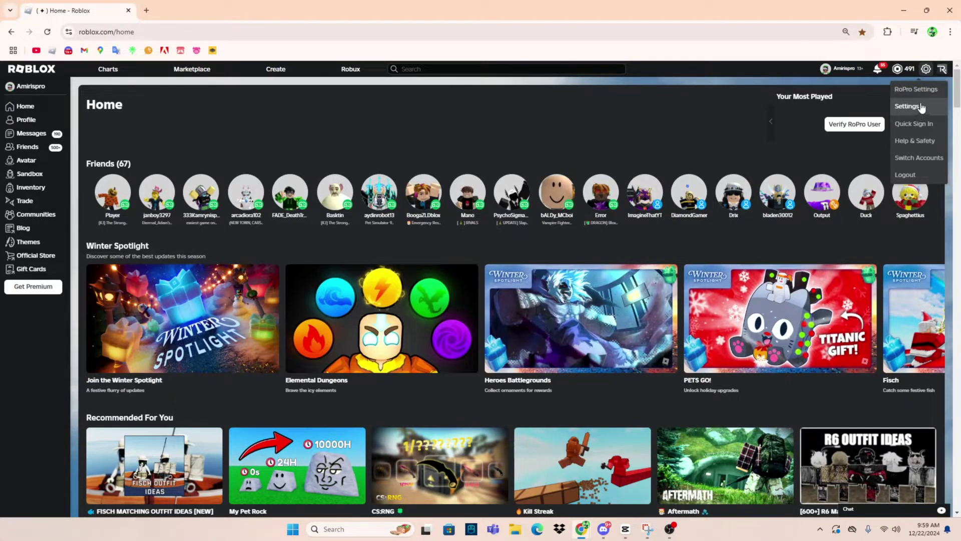
left_click(917, 158)
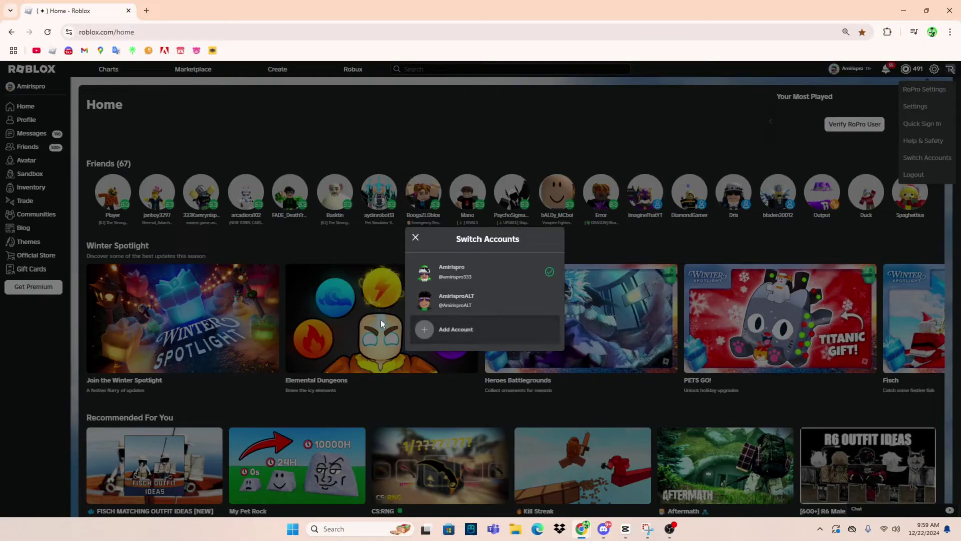
left_click(454, 301)
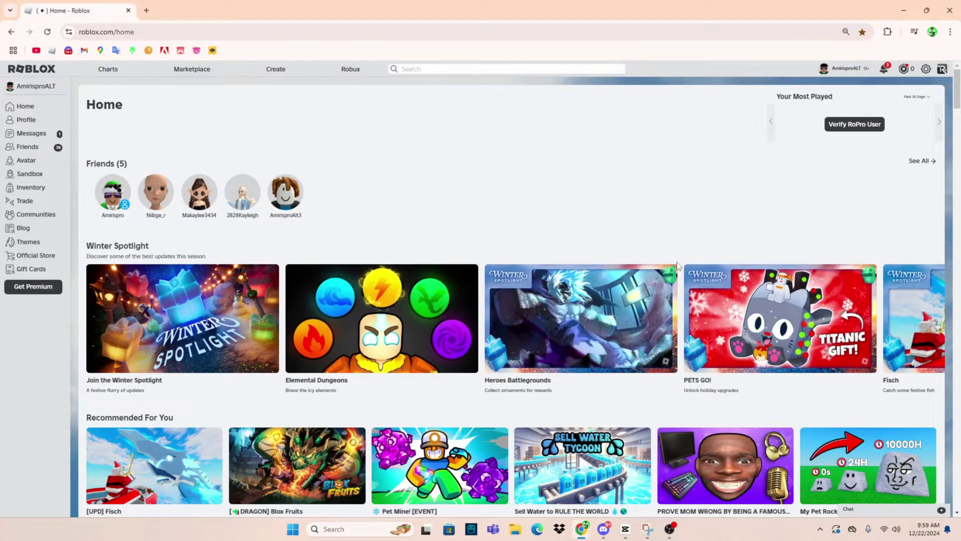
- Open the Camera Input setting within the alternate account's Communication privacy settings
left_click(925, 70)
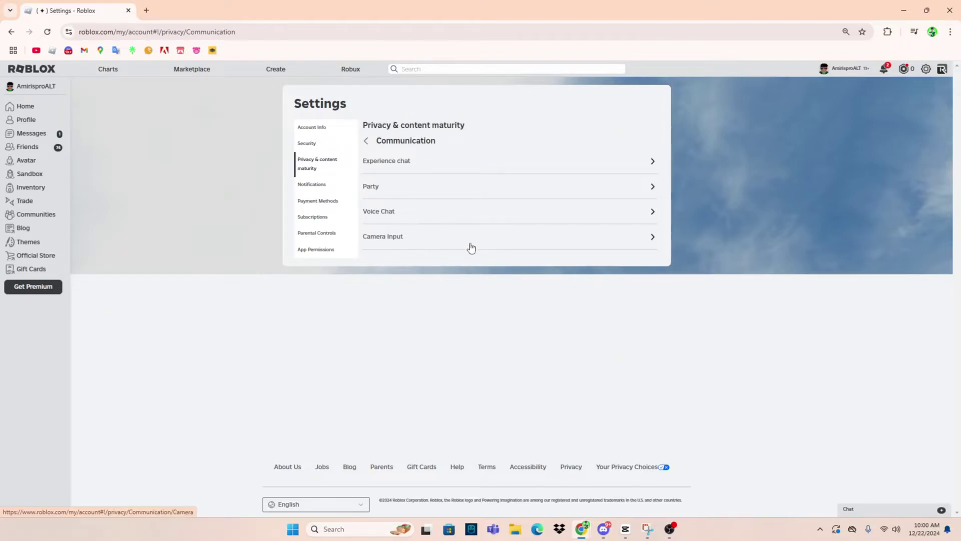
left_click(430, 247)
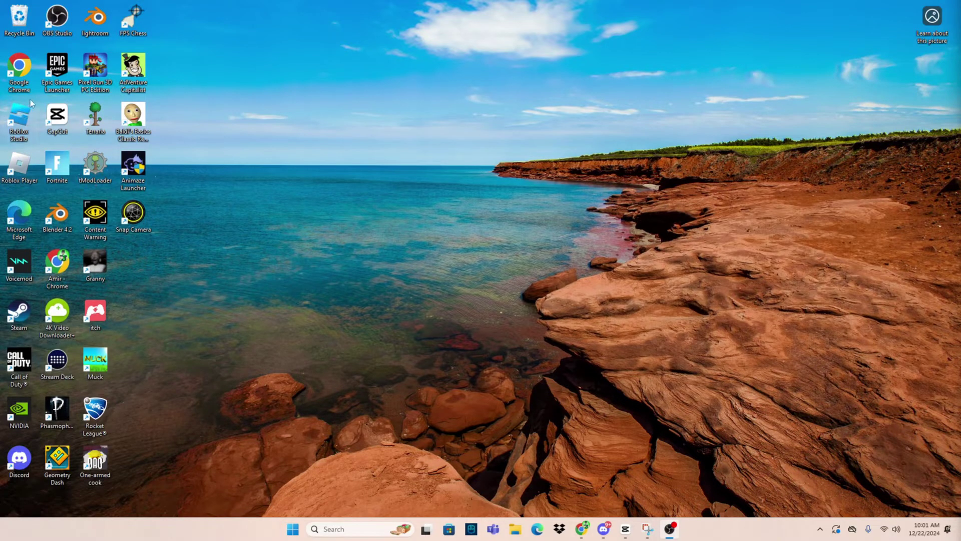
- Switch to Roblox Studio and create a new place from the Baseplate template
double_click(19, 118)
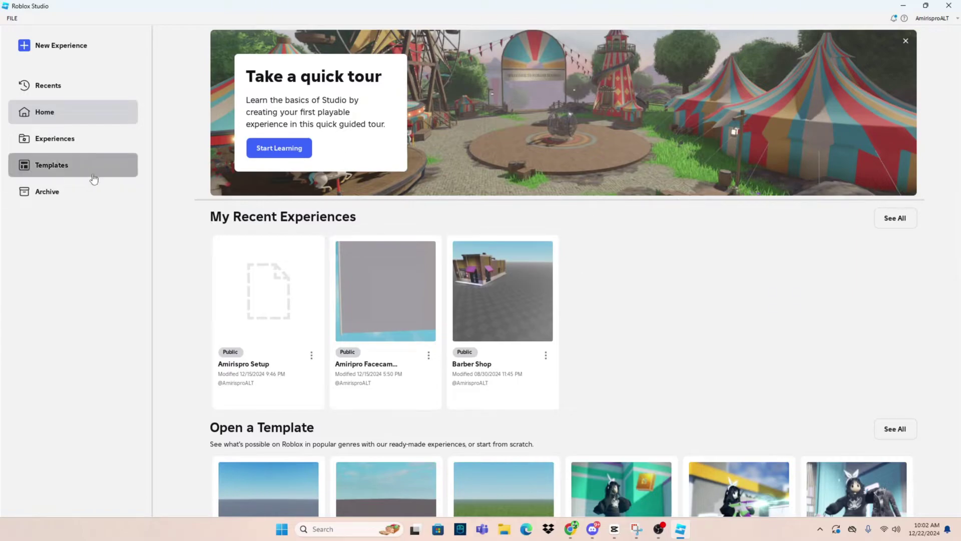
left_click(57, 171)
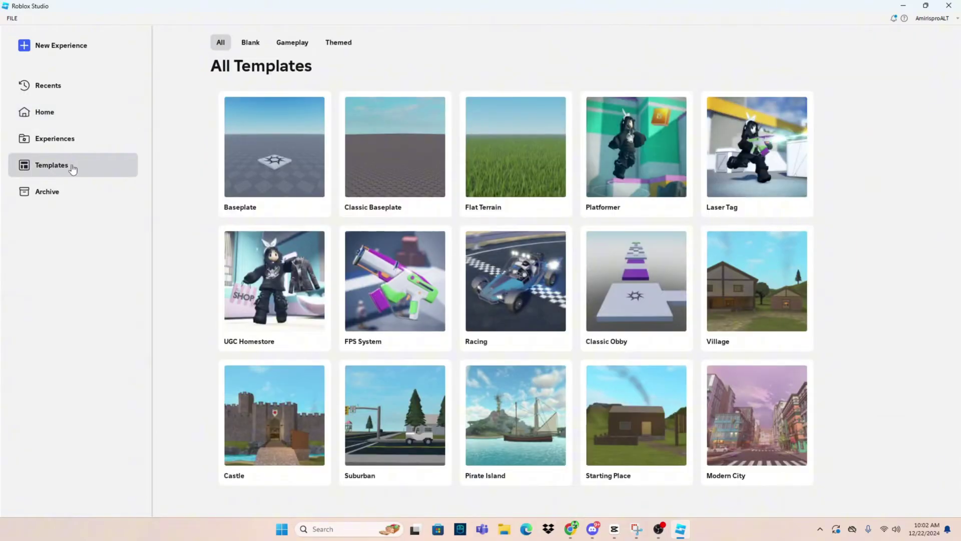
left_click(279, 146)
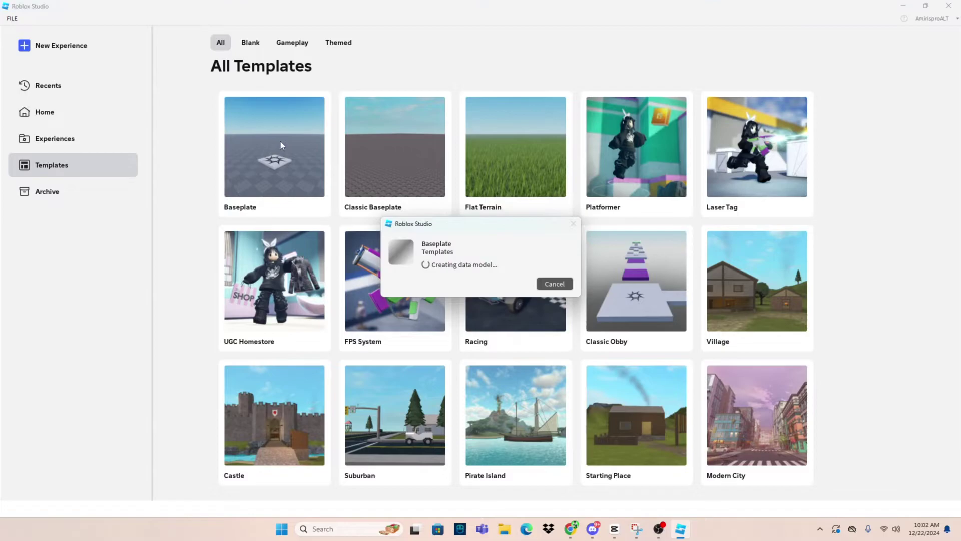
key("a")
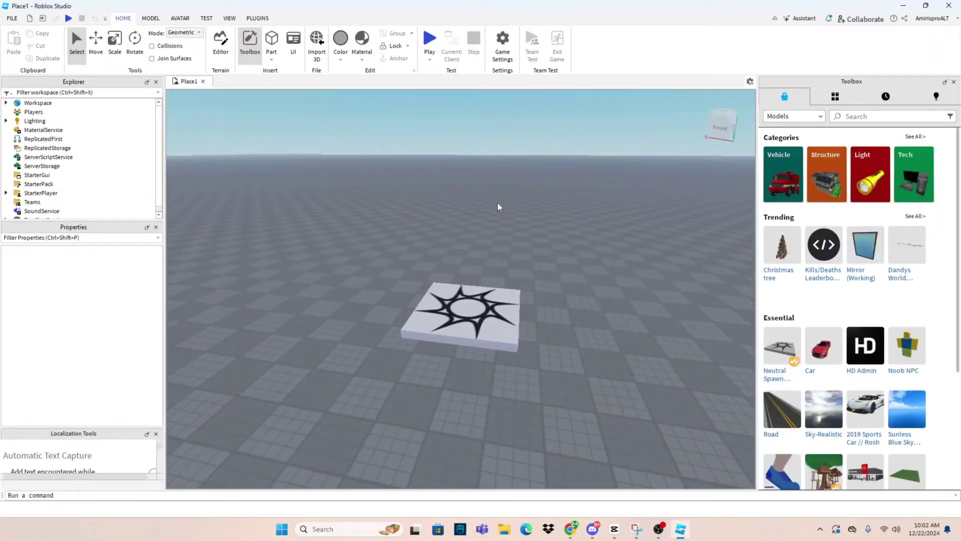
key("w")
key("d")
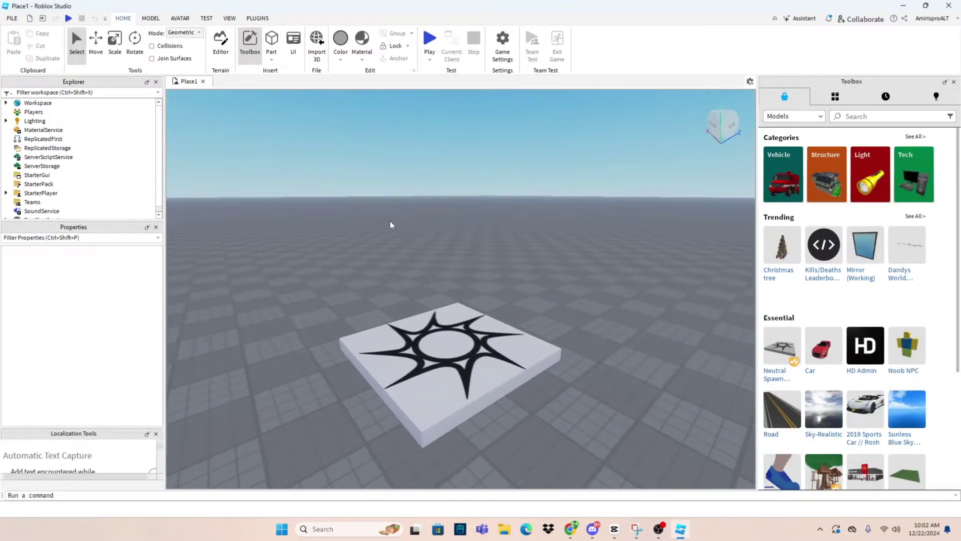
key("d")
key("w")
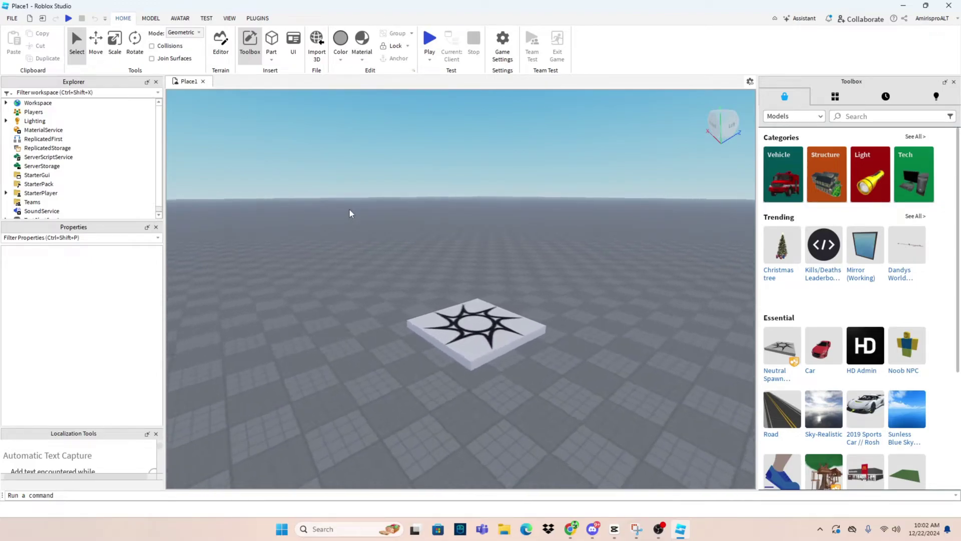
key("s")
key("a")
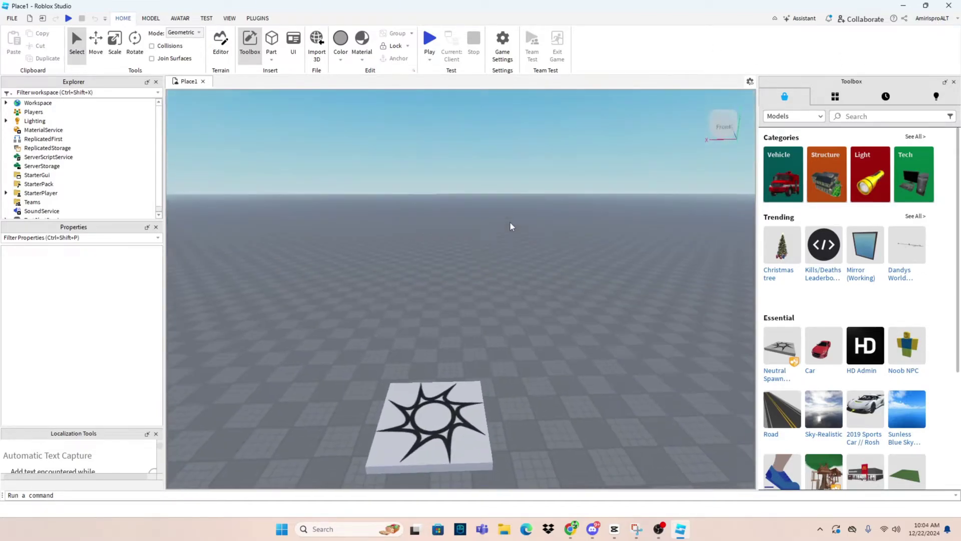
key("w")
key("s")
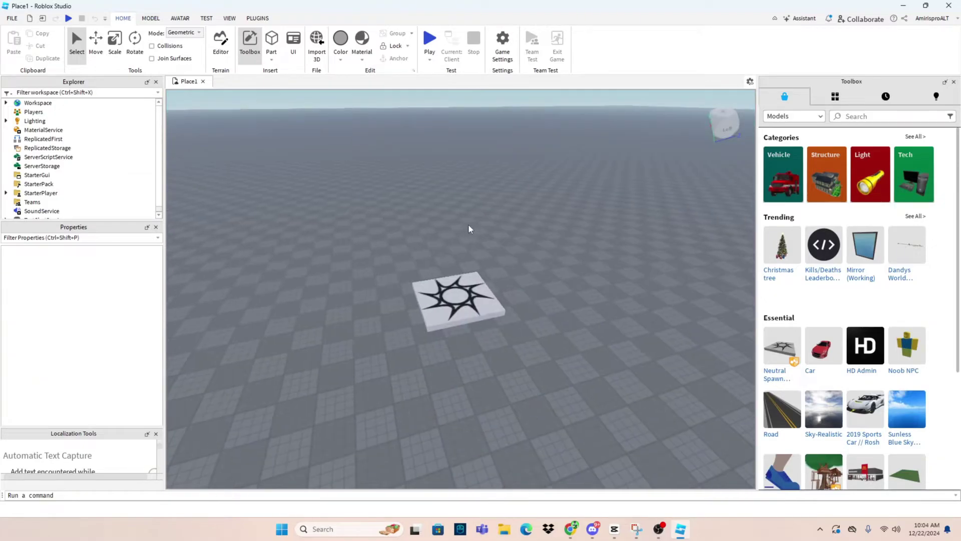
key("w")
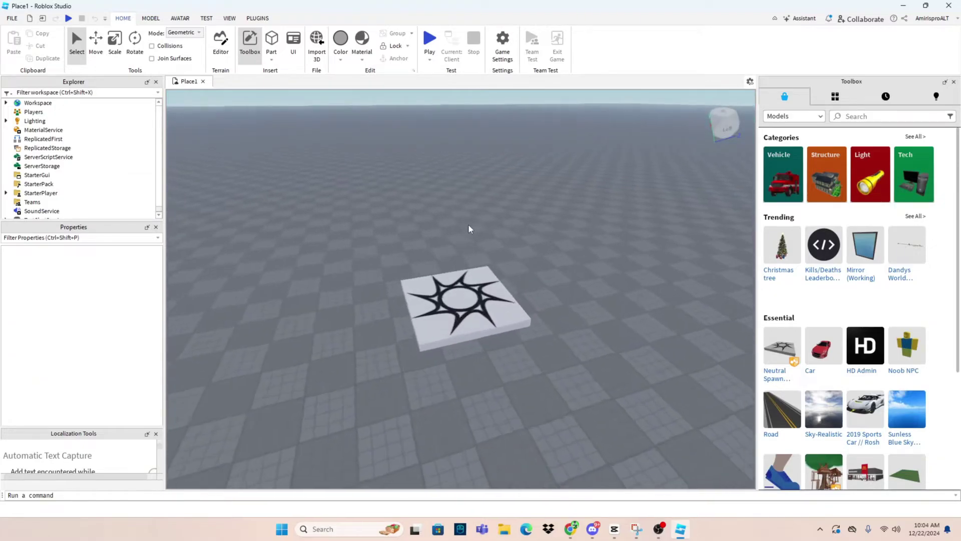
key("s")
key("w")
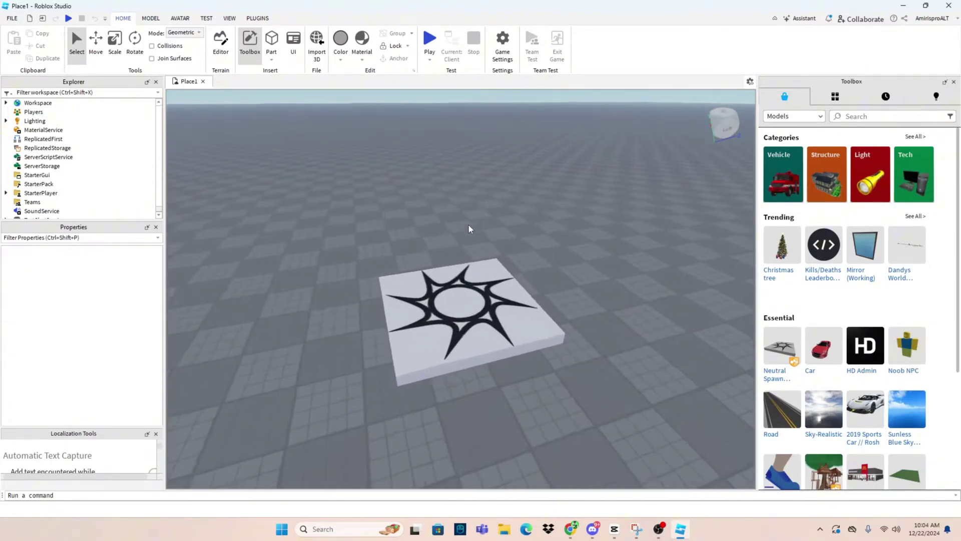
key("s")
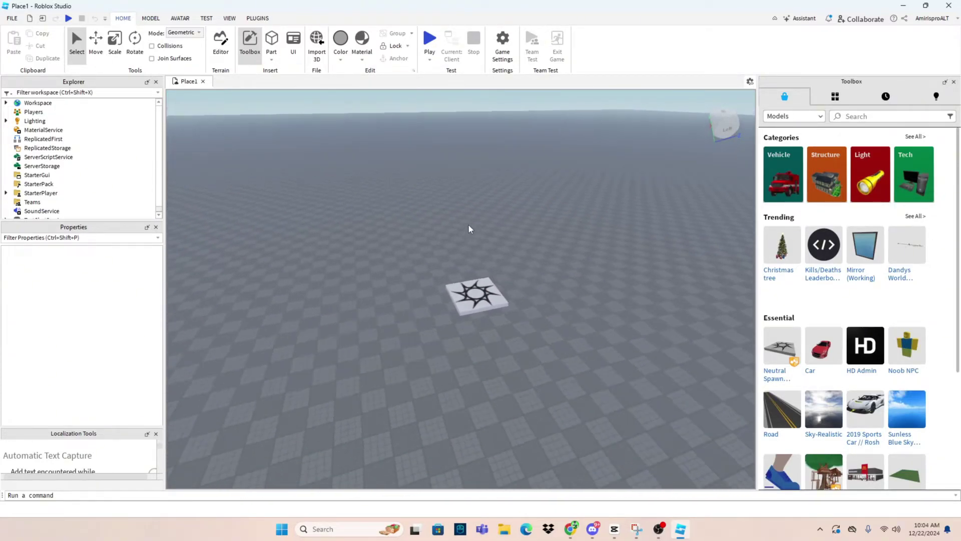